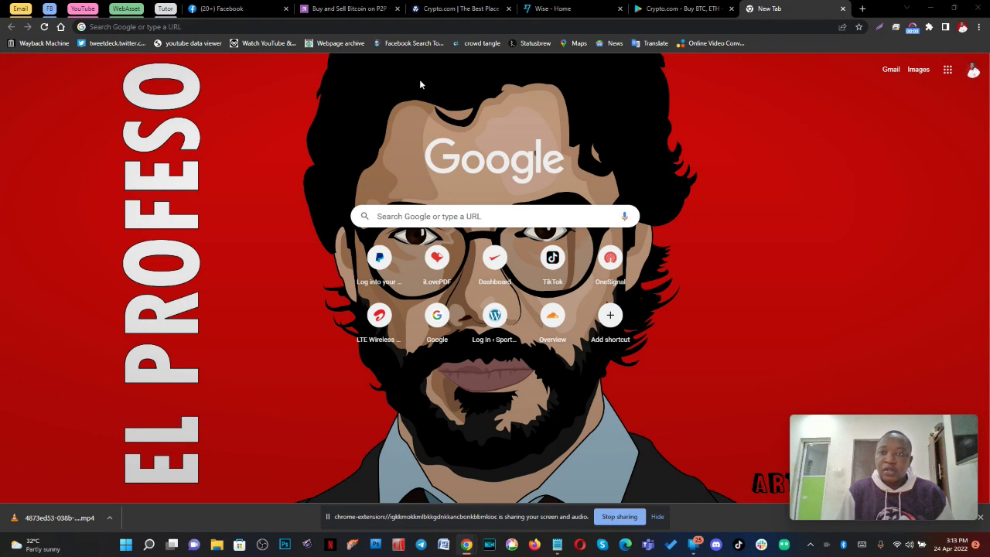
# Hide the Remitano BTC balance, then look over the Crypto.com, Wise and Play Store tabs.
pyautogui.click(338, 9)
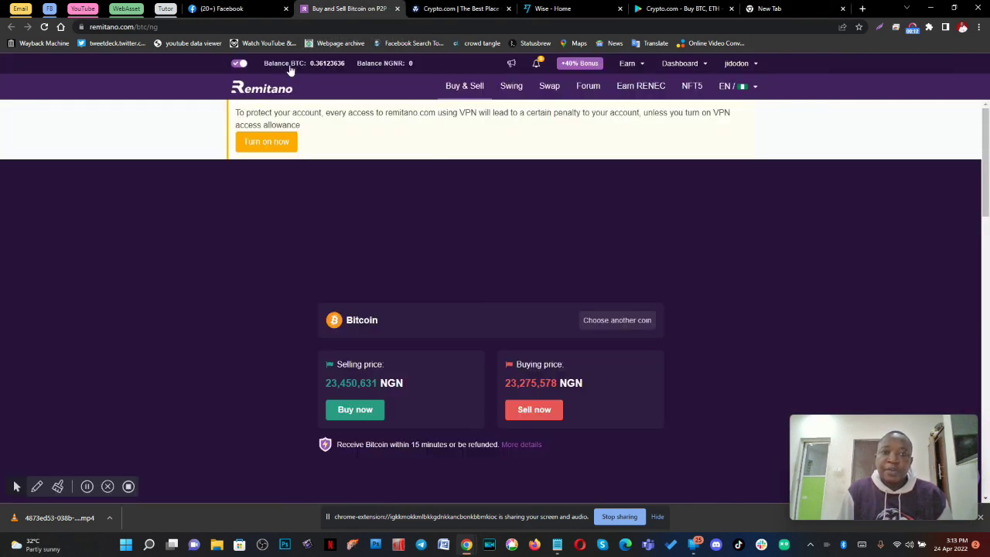
pyautogui.click(239, 64)
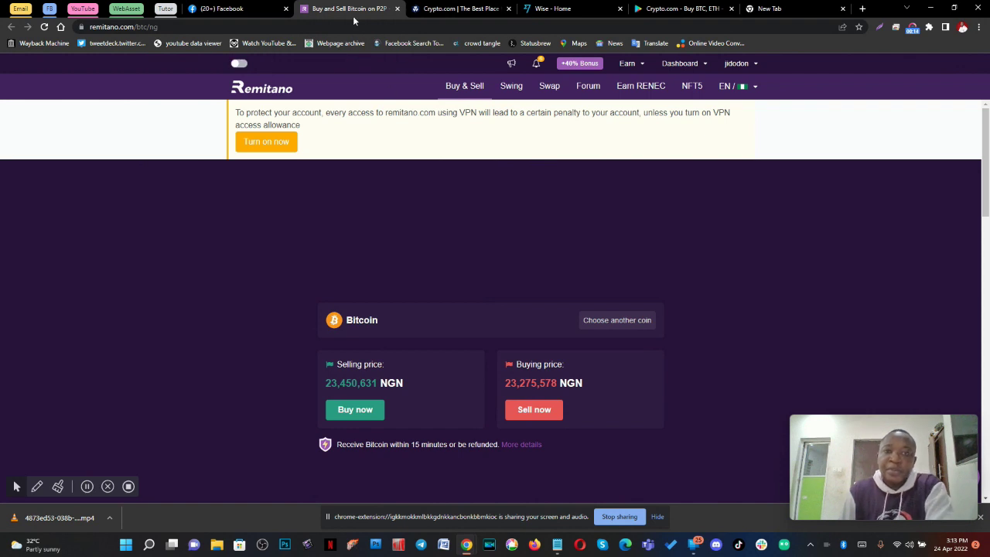
pyautogui.click(448, 13)
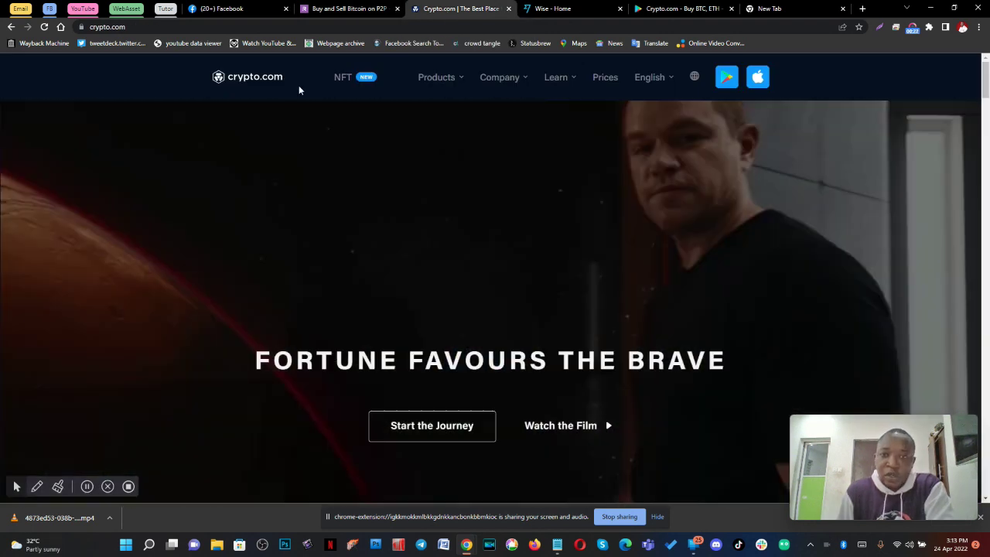
pyautogui.click(564, 7)
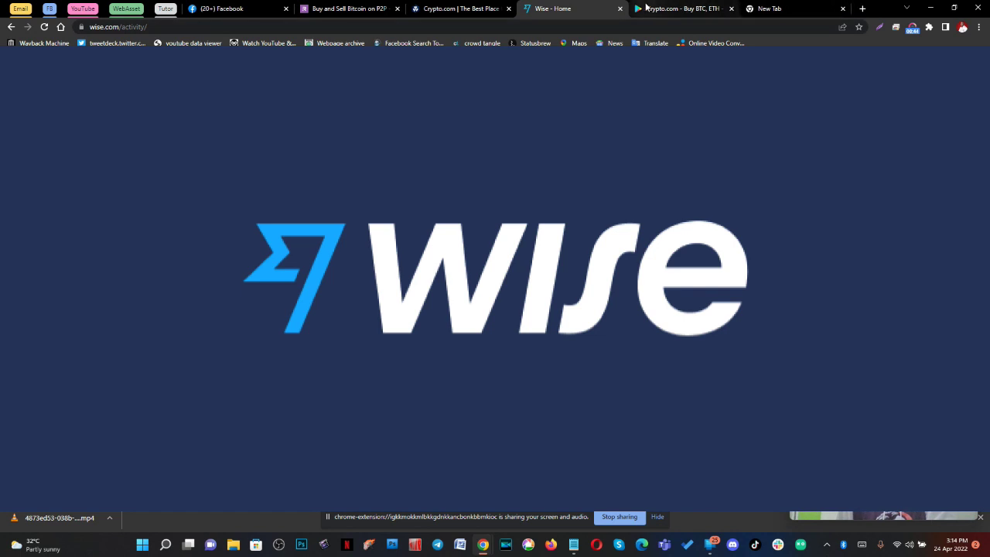
pyautogui.click(646, 8)
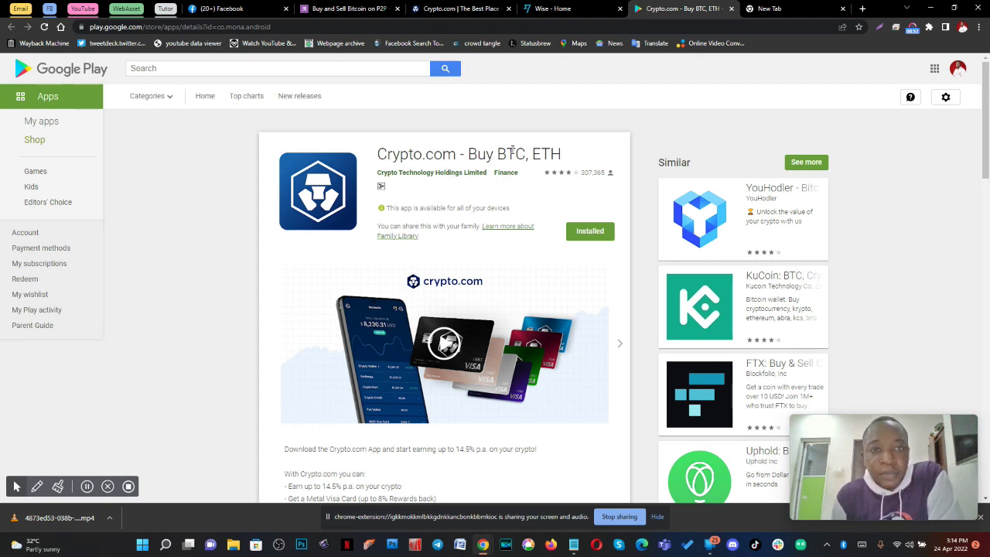
pyautogui.click(313, 8)
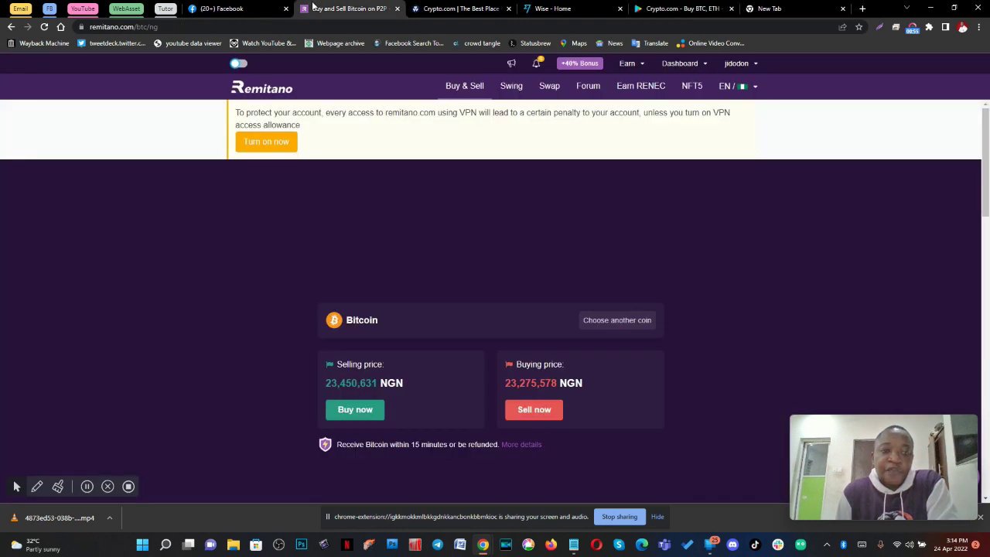
pyautogui.click(751, 65)
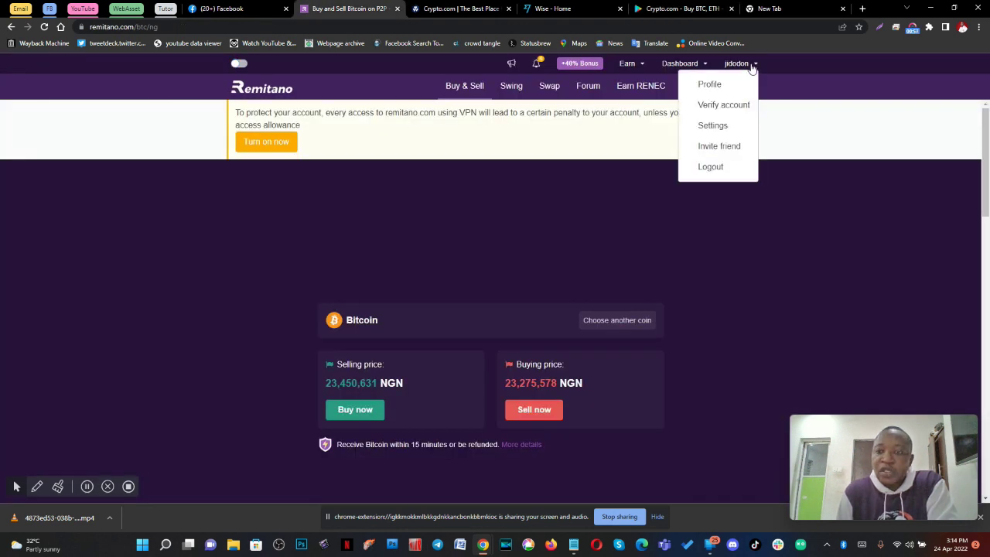
pyautogui.click(719, 106)
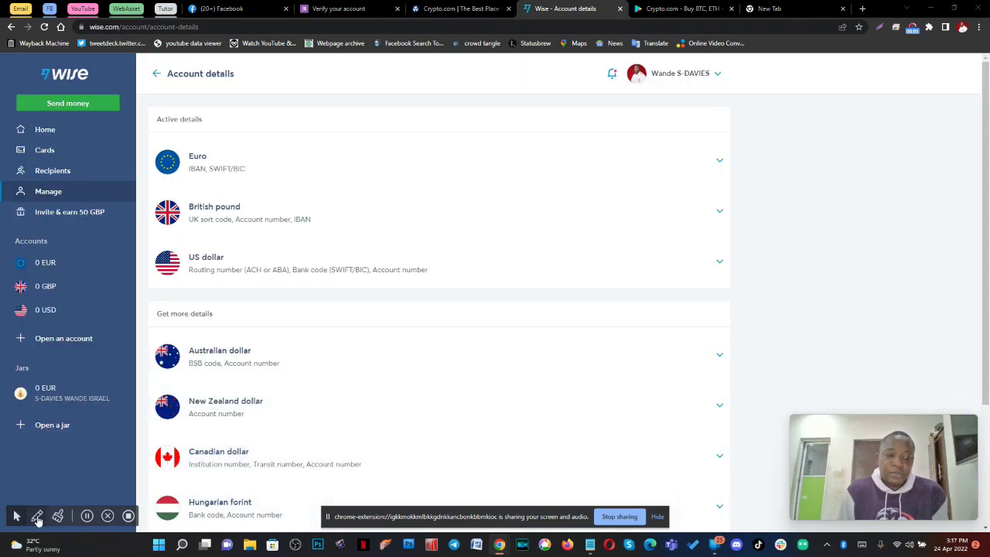
pyautogui.click(36, 516)
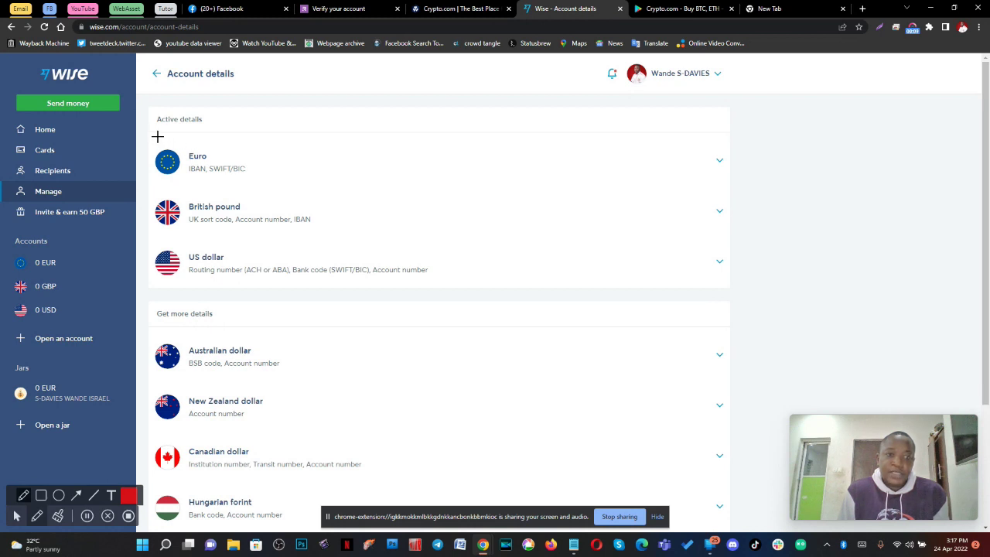
# Circle the Euro, British pound and US dollar accounts on screen.
pyautogui.moveTo(156, 136)
pyautogui.mouseDown()
pyautogui.moveTo(148, 150)
pyautogui.moveTo(186, 184)
pyautogui.moveTo(252, 166)
pyautogui.moveTo(174, 131)
pyautogui.mouseUp()
pyautogui.moveTo(149, 190)
pyautogui.mouseDown()
pyautogui.moveTo(302, 203)
pyautogui.moveTo(319, 228)
pyautogui.moveTo(150, 238)
pyautogui.moveTo(147, 194)
pyautogui.mouseUp()
pyautogui.moveTo(150, 245)
pyautogui.mouseDown()
pyautogui.moveTo(448, 265)
pyautogui.moveTo(330, 297)
pyautogui.moveTo(215, 303)
pyautogui.moveTo(144, 267)
pyautogui.moveTo(149, 248)
pyautogui.mouseUp()
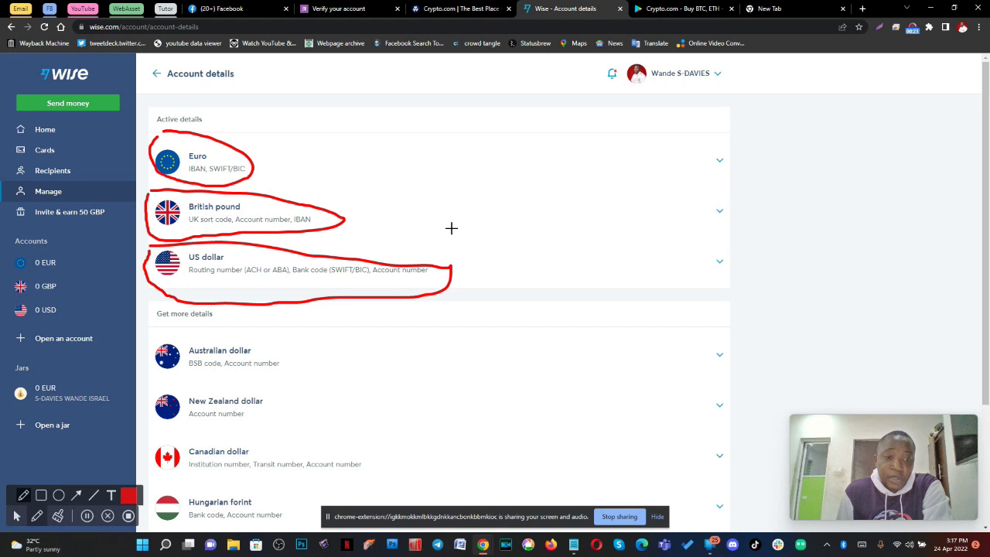
# Stop annotating and expand the US dollar account's inside-the-US routing and account numbers.
pyautogui.click(17, 517)
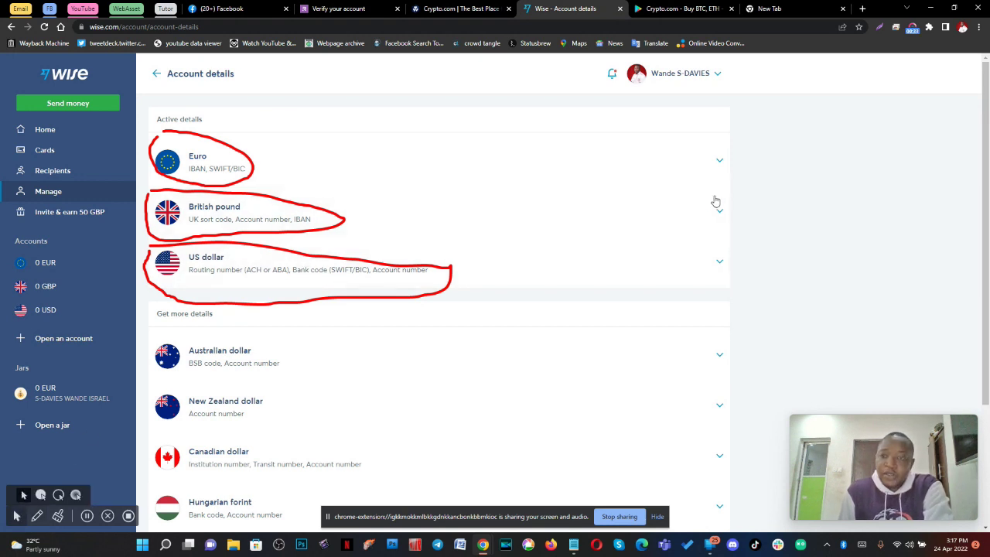
pyautogui.click(719, 261)
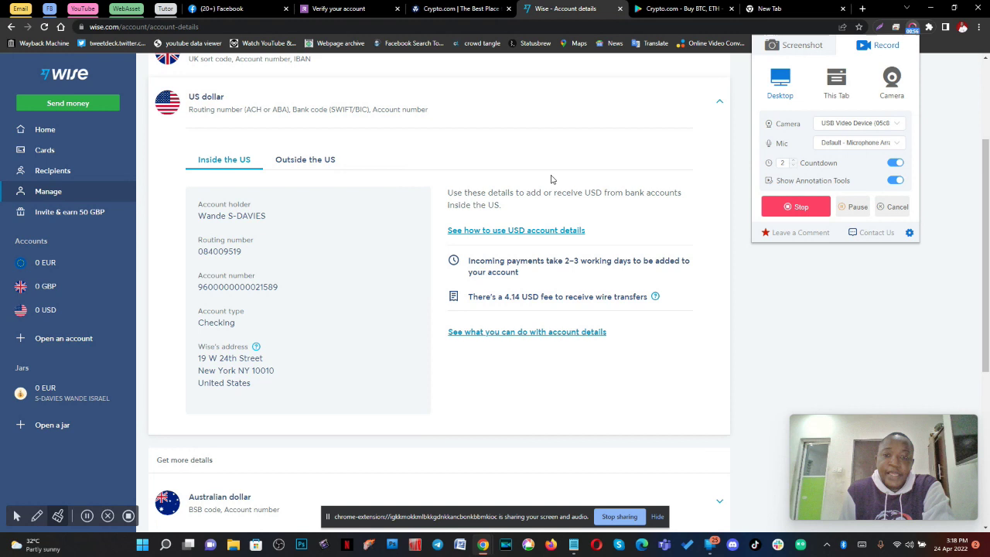
pyautogui.scroll(5, 382, 159)
# Expand the Euro account details in Wise, collapsing the US dollar row.
pyautogui.click(382, 158)
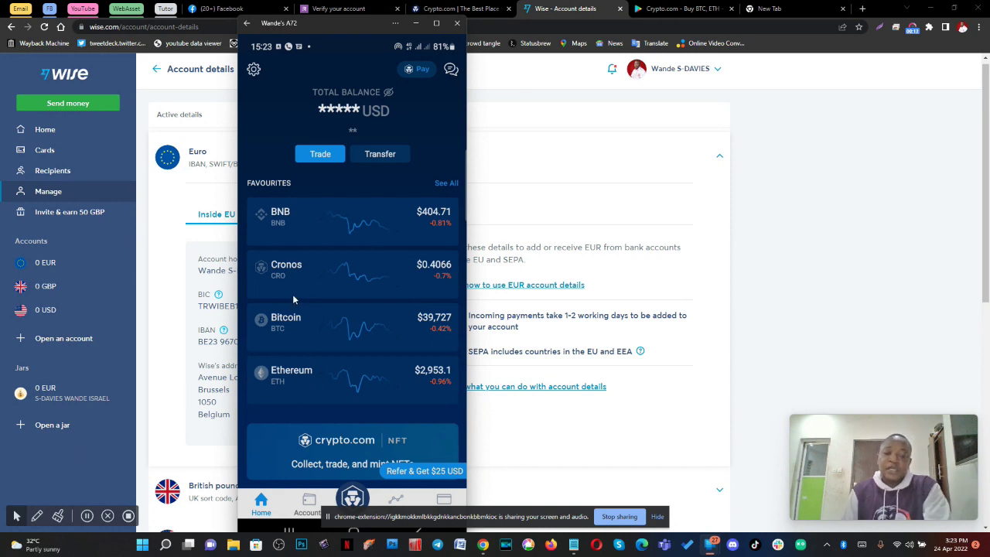
# Check the app's Fiat Wallet currency setup showing Euro complete, then open the British pound balance.
pyautogui.click(307, 501)
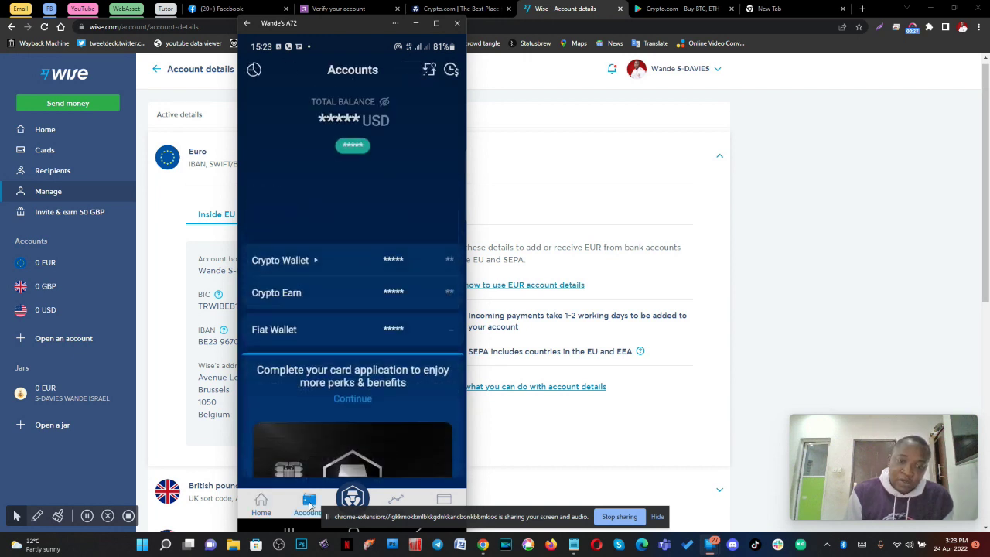
pyautogui.click(272, 330)
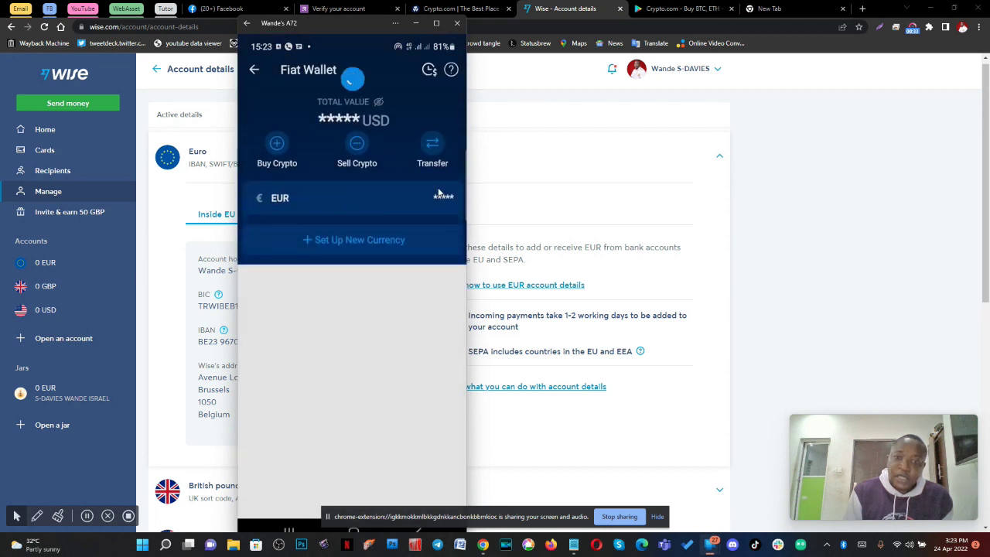
pyautogui.click(342, 238)
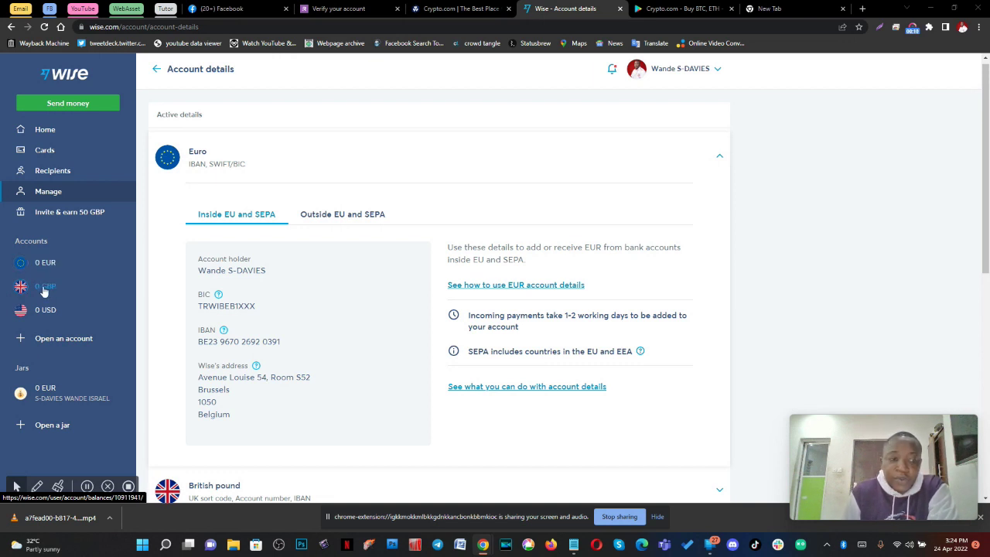
pyautogui.click(44, 290)
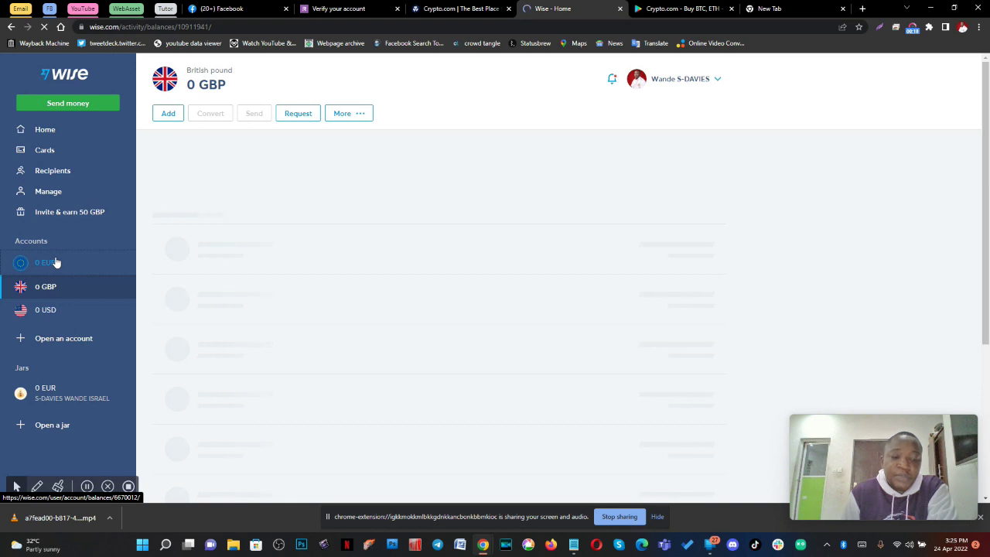
# Open the 0 EUR balance page in Wise, listing the 161 and 480 EUR transfers.
pyautogui.click(56, 263)
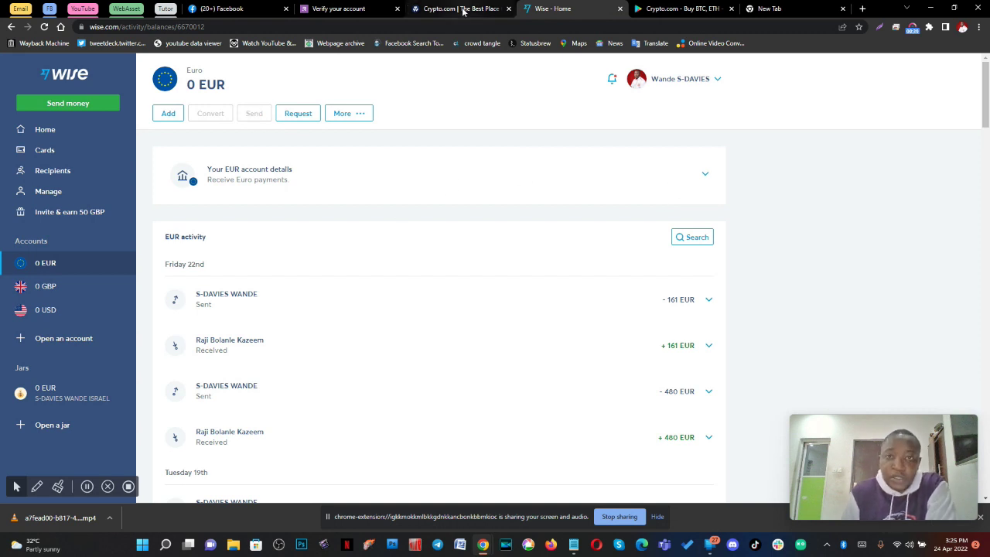
# Open the Bitcoin wallet under Crypto Wallet, showing 0.0363406 BTC worth $1,443.36.
pyautogui.moveTo(716, 547)
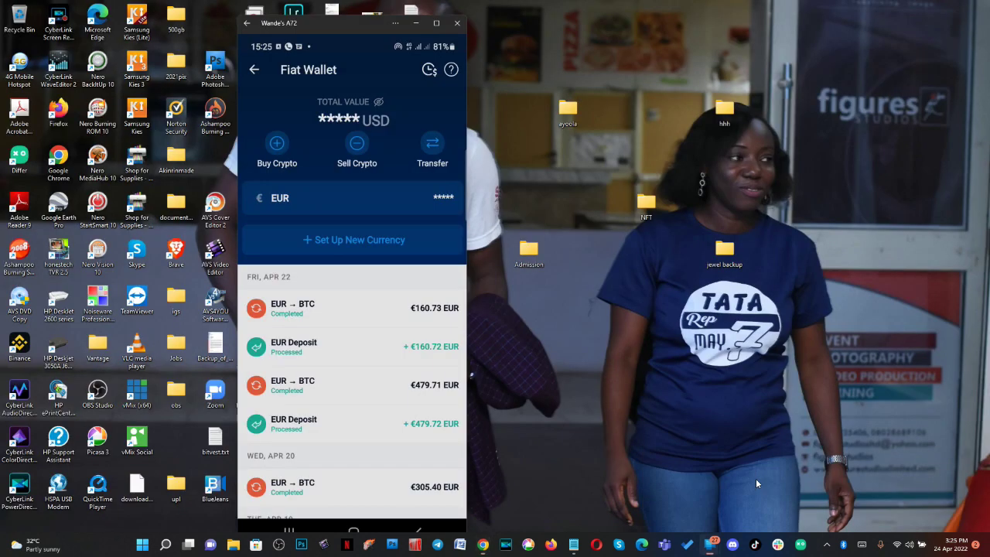
pyautogui.click(750, 487)
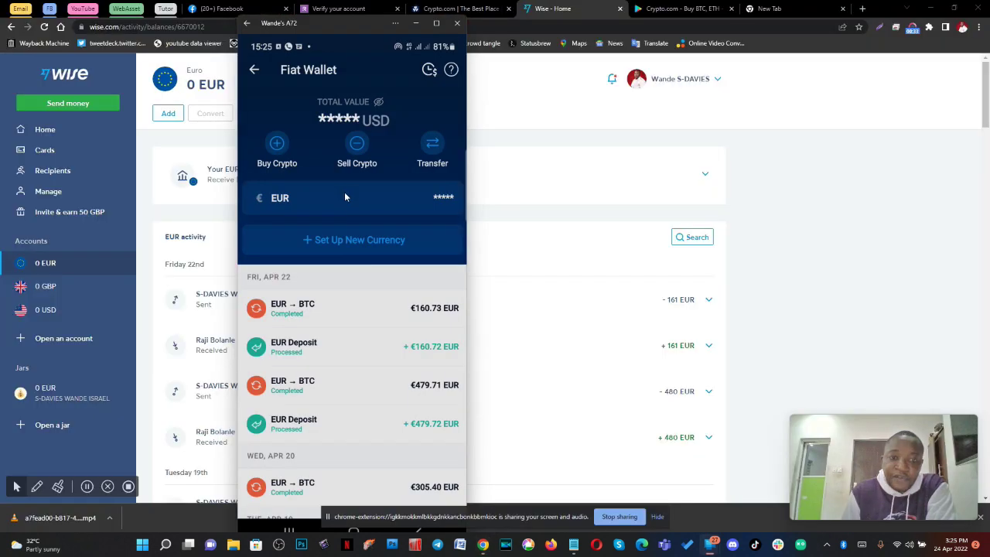
pyautogui.click(254, 72)
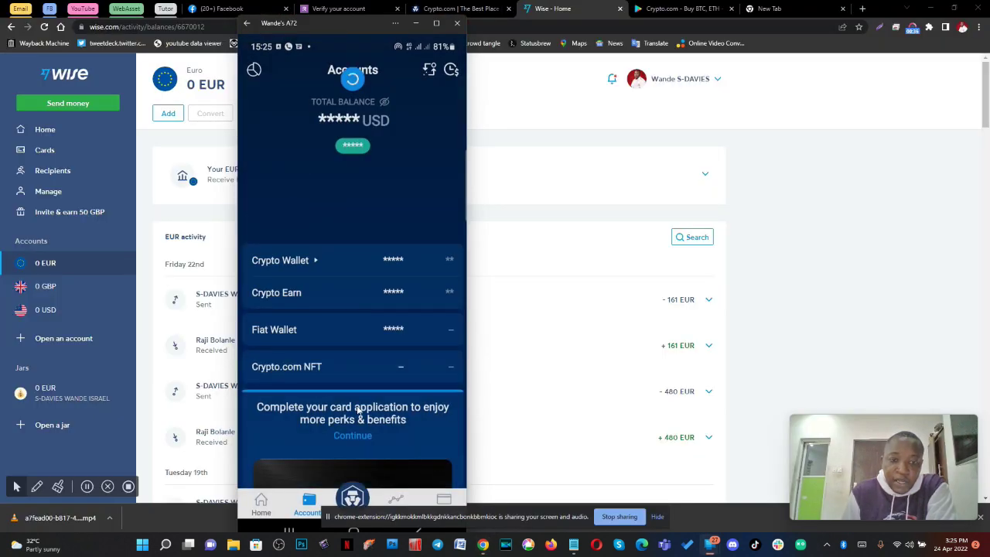
pyautogui.click(306, 262)
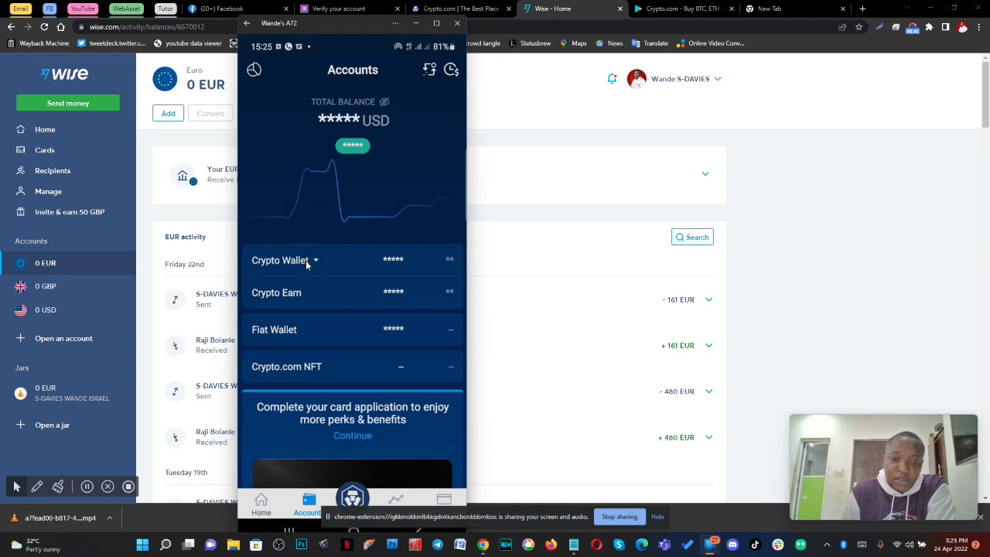
pyautogui.click(282, 262)
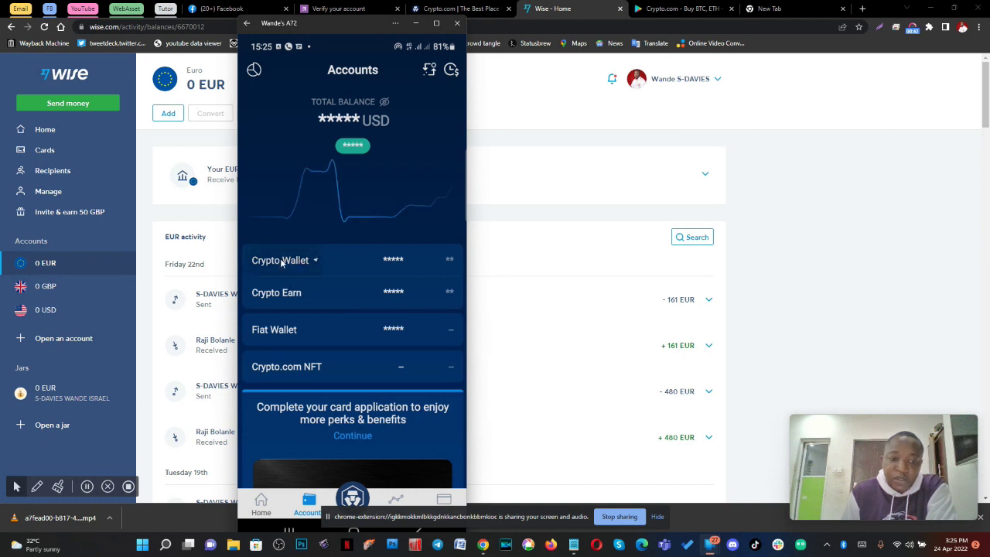
pyautogui.click(282, 262)
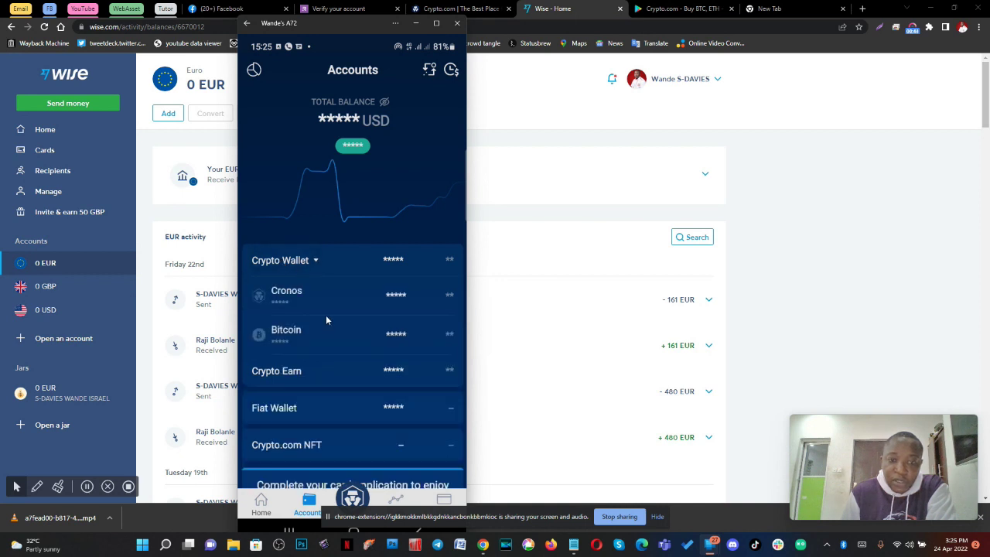
pyautogui.click(286, 334)
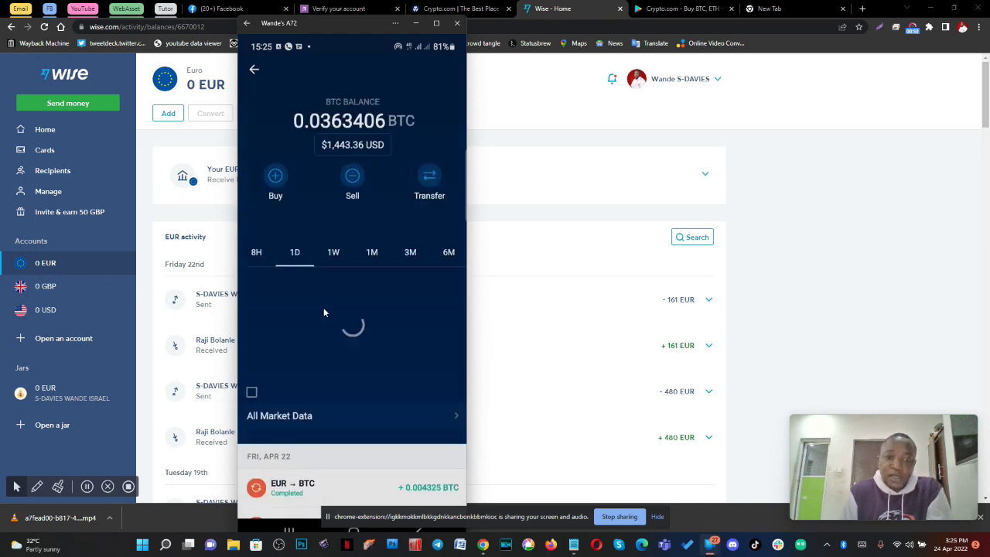
# Hide and restore the phone mirror window, then bring up the BTC transfer options.
pyautogui.click(710, 545)
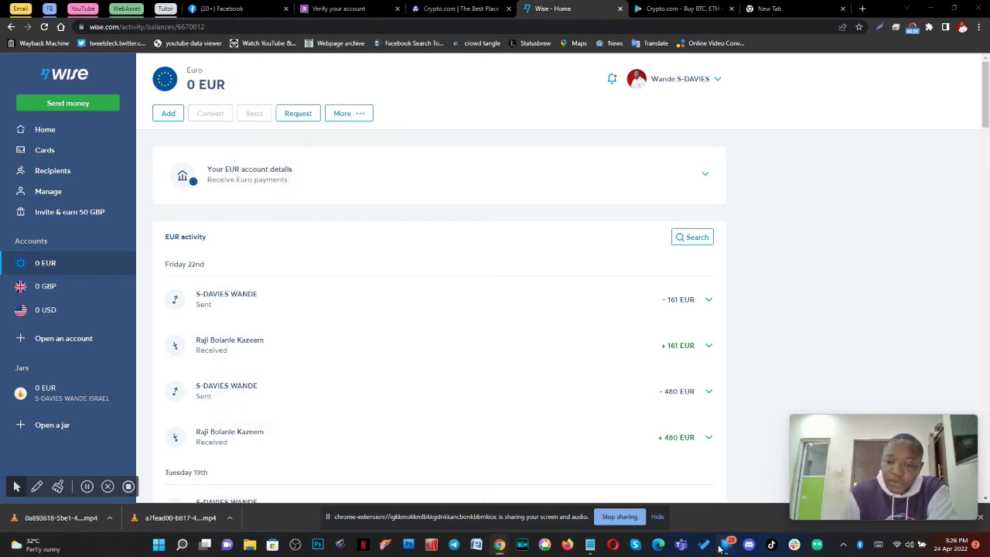
pyautogui.moveTo(725, 544)
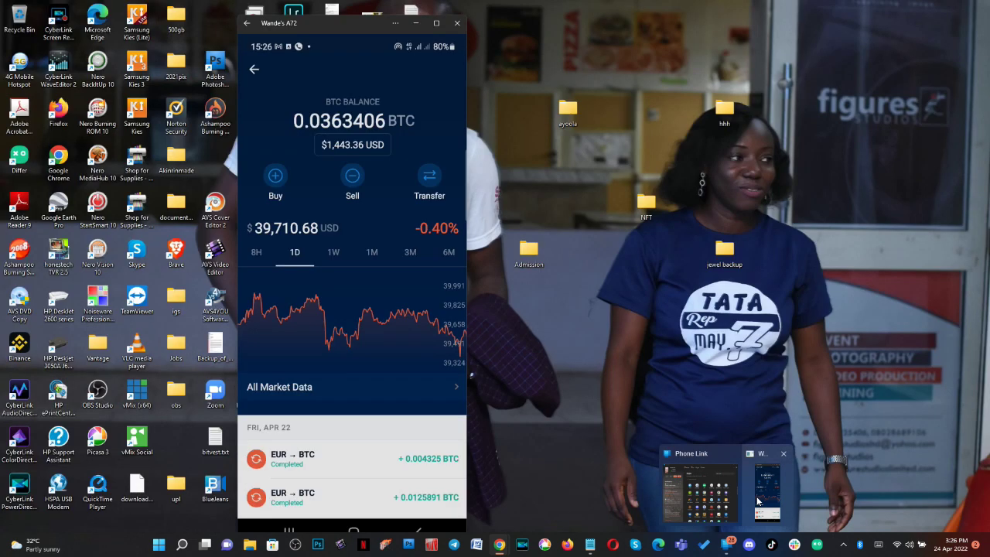
pyautogui.click(758, 501)
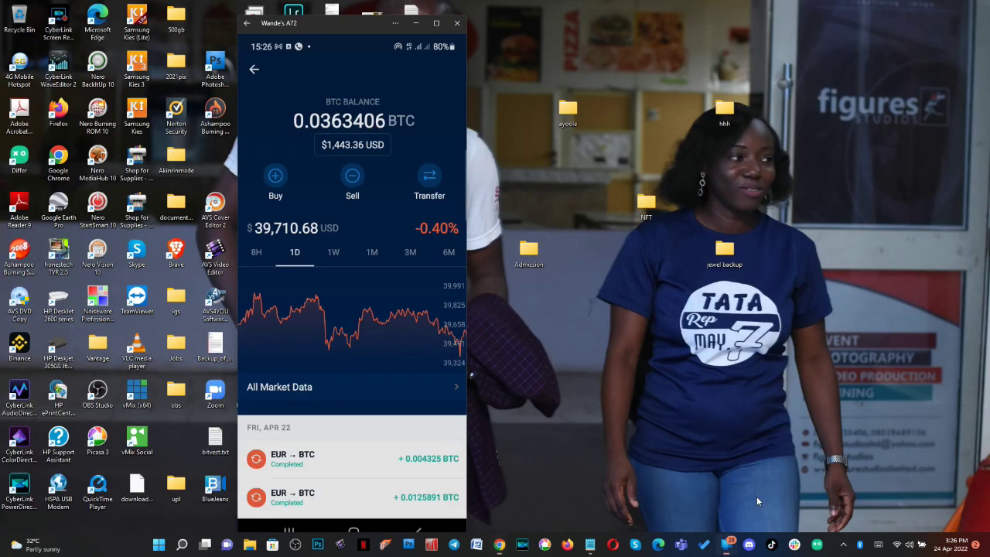
pyautogui.click(427, 180)
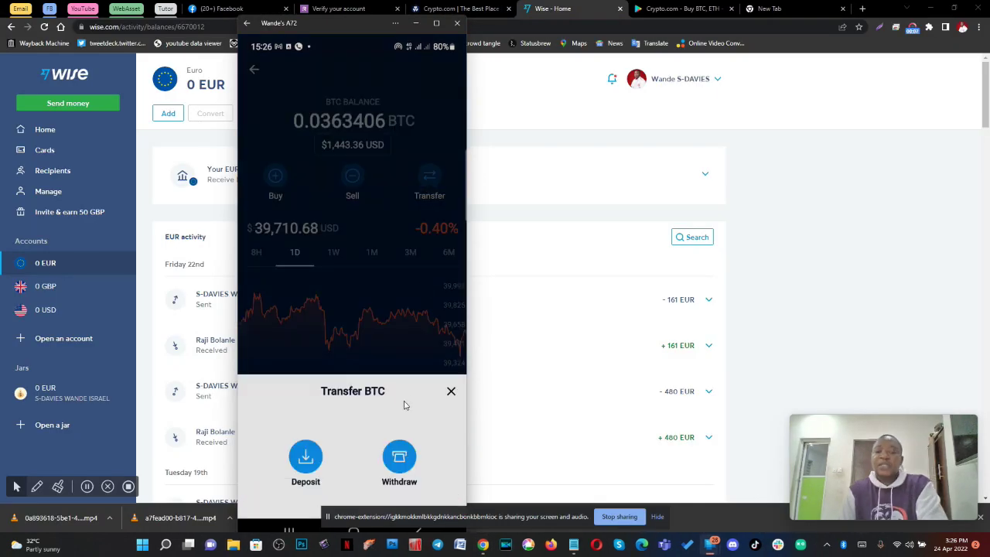
# Start a BTC withdrawal to the whitelisted Remitano wallet with an amount of 1,000 USD.
pyautogui.click(400, 459)
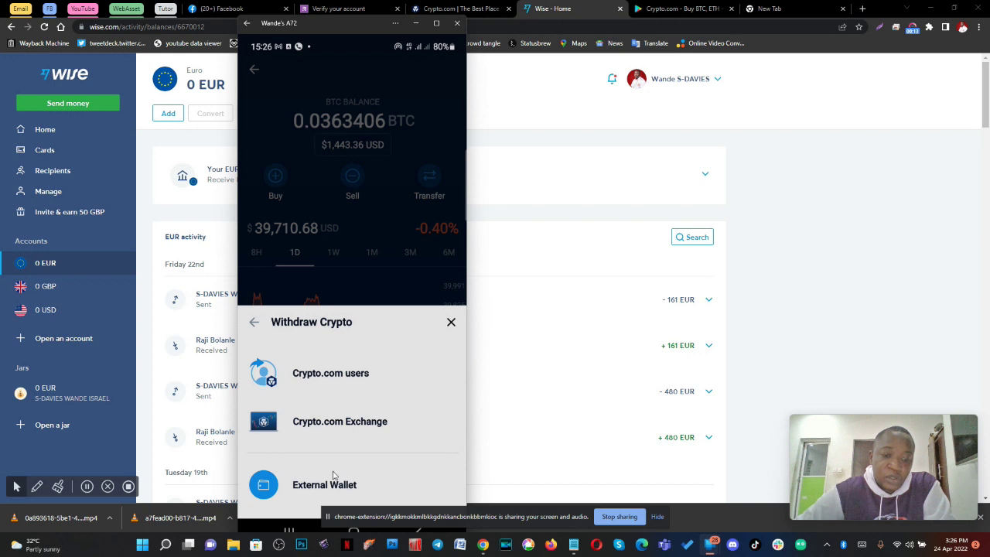
pyautogui.click(313, 485)
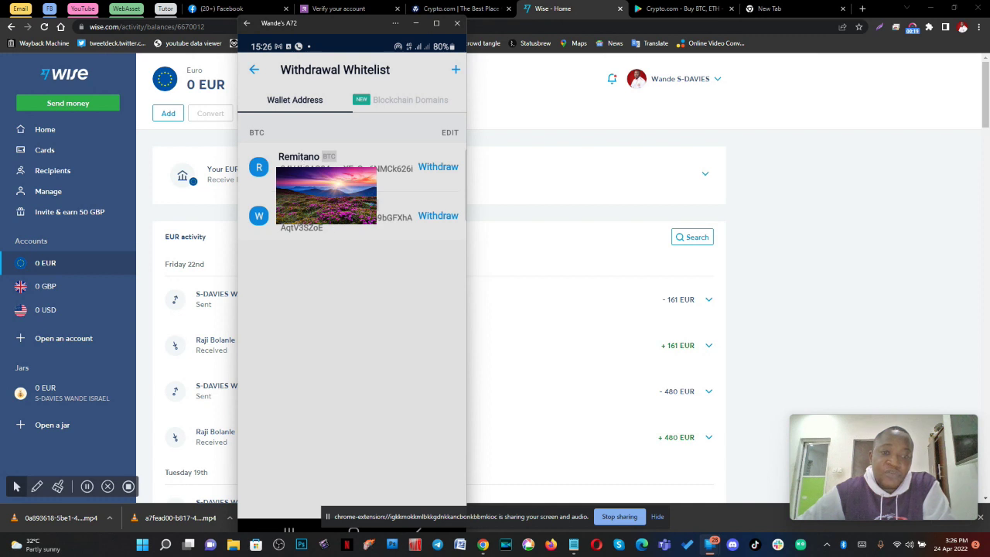
pyautogui.click(437, 168)
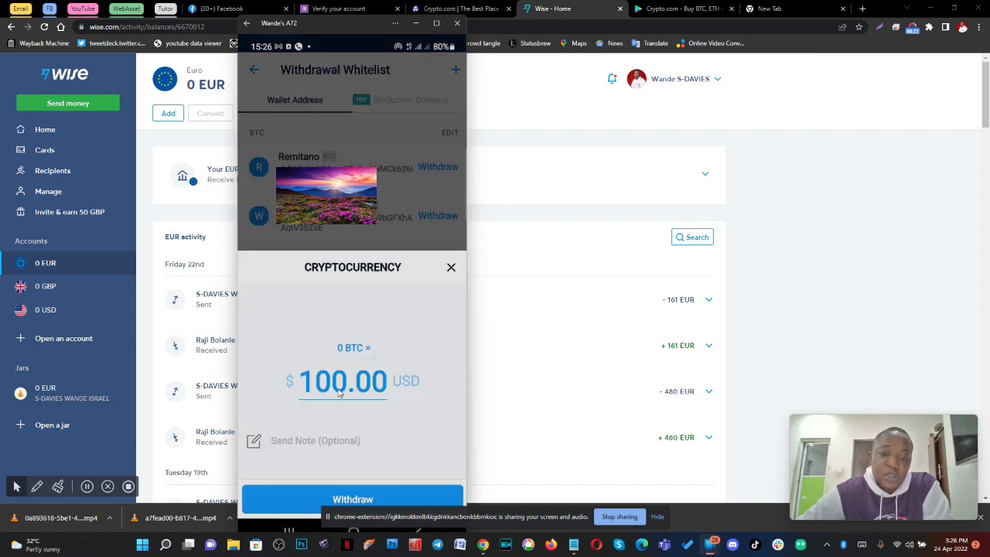
pyautogui.click(334, 377)
pyautogui.click(331, 378)
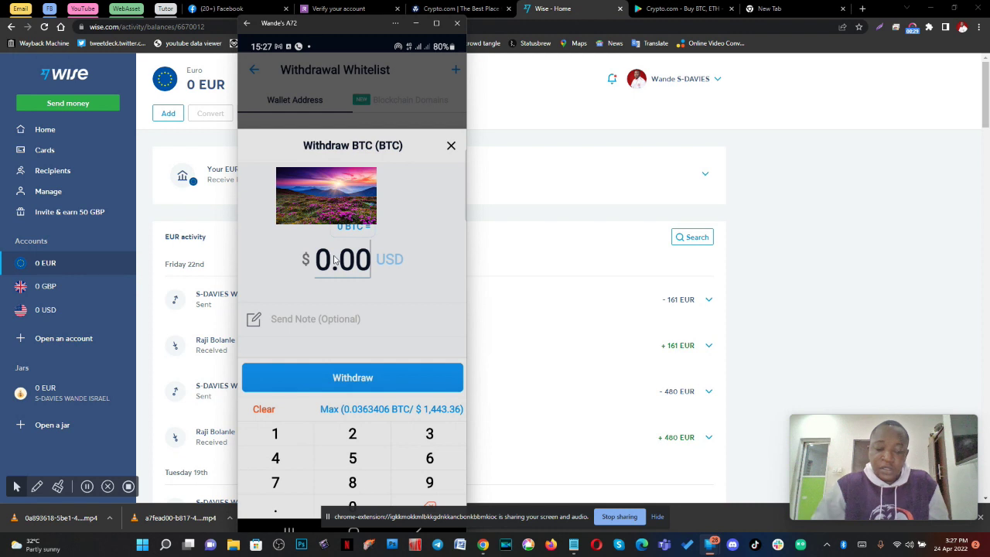
pyautogui.press('BackSpace')
pyautogui.press('BackSpace')
pyautogui.press('BackSpace')
pyautogui.press('BackSpace')
pyautogui.write('1,000')
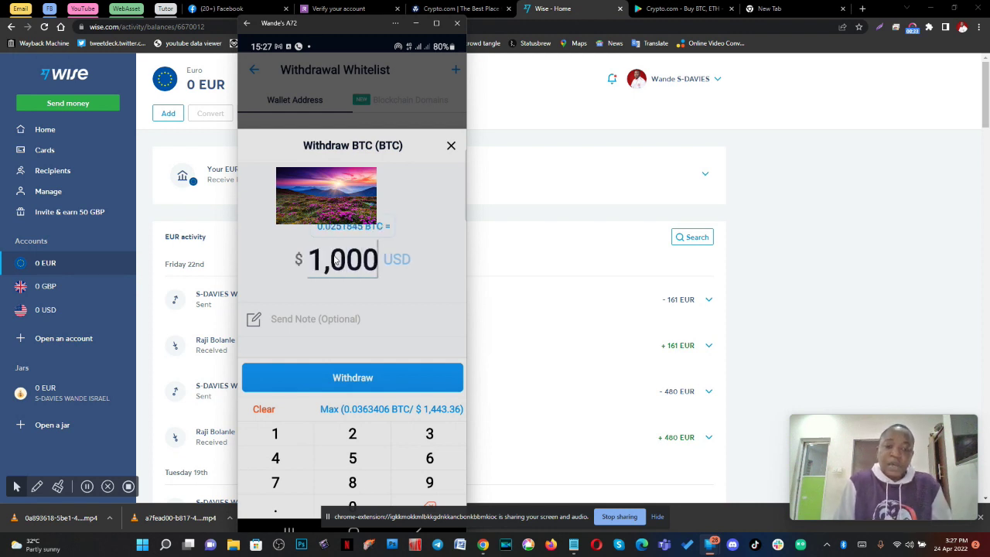
# Close the withdrawal form and phone mirror, and unhide Remitano's 0.36123636 BTC balance.
pyautogui.click(450, 146)
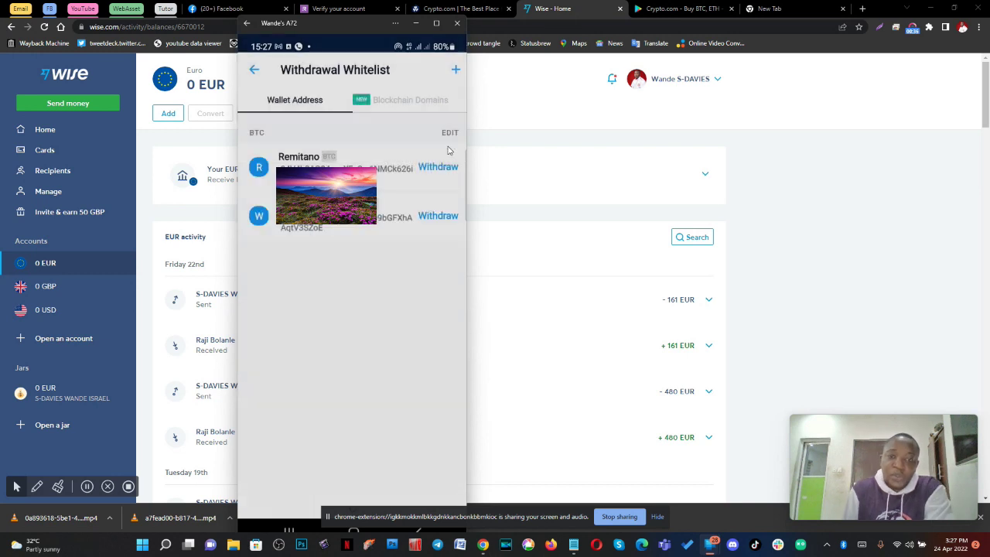
pyautogui.click(460, 25)
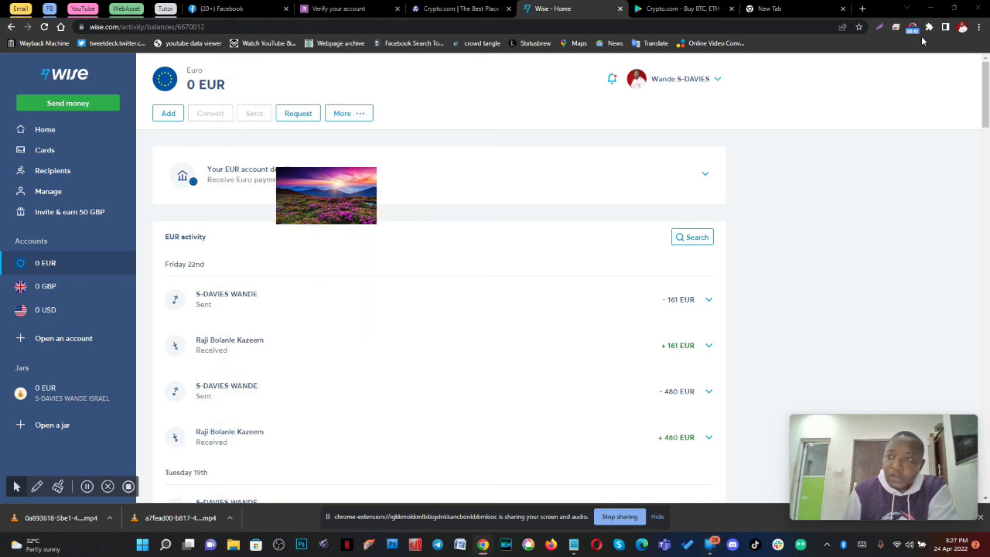
pyautogui.click(912, 26)
pyautogui.click(813, 205)
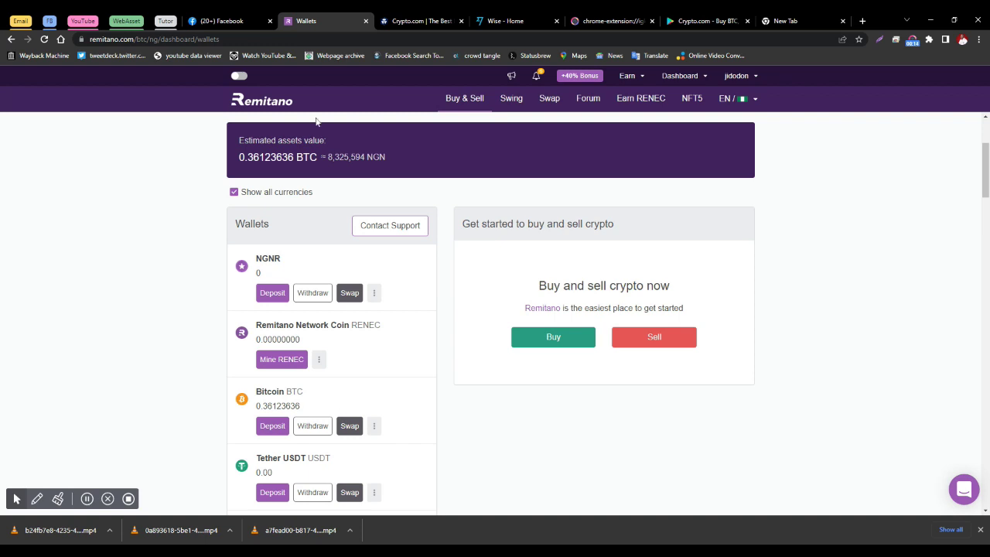
# Sell Bitcoin on Remitano with Max filling 0.36123636 BTC, and scroll through the sell offers.
pyautogui.click(269, 106)
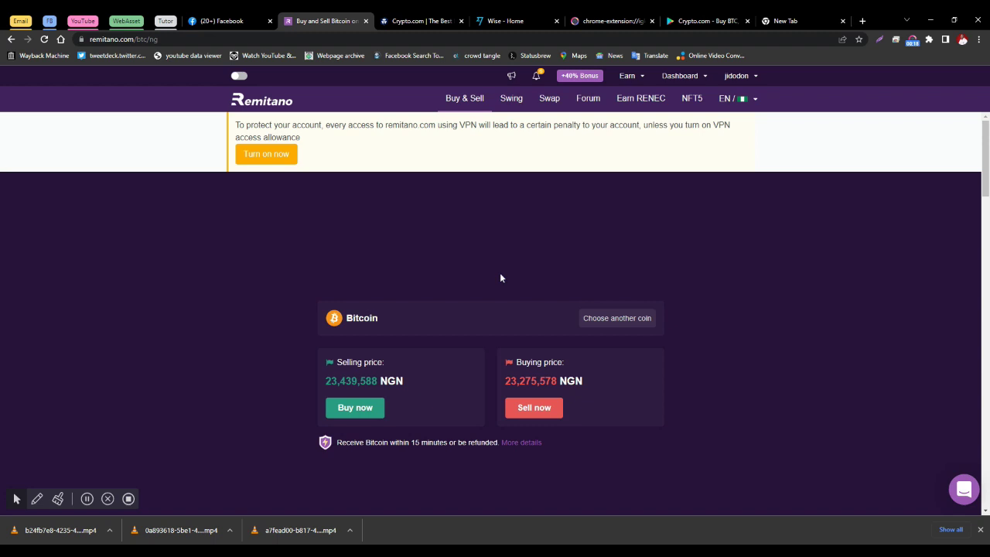
pyautogui.click(535, 409)
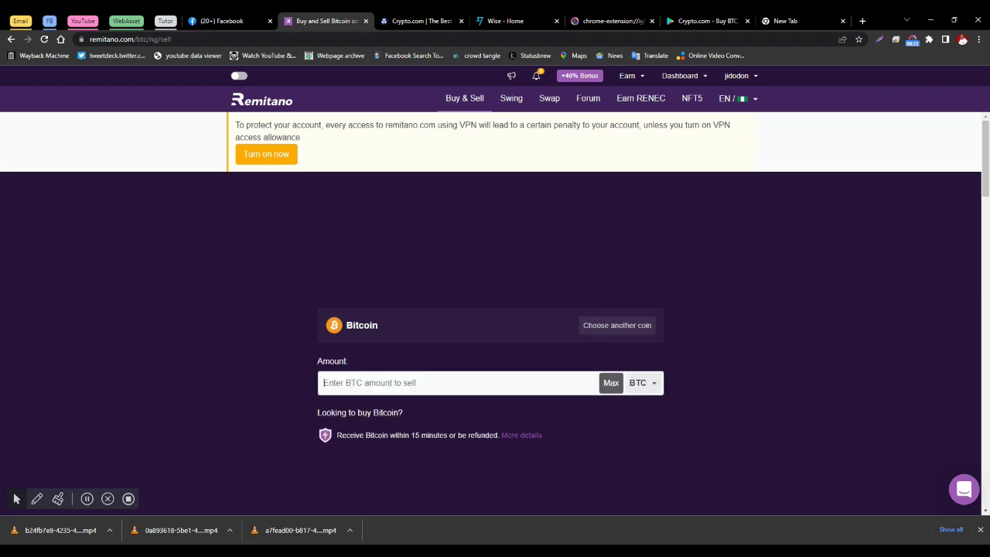
pyautogui.click(611, 383)
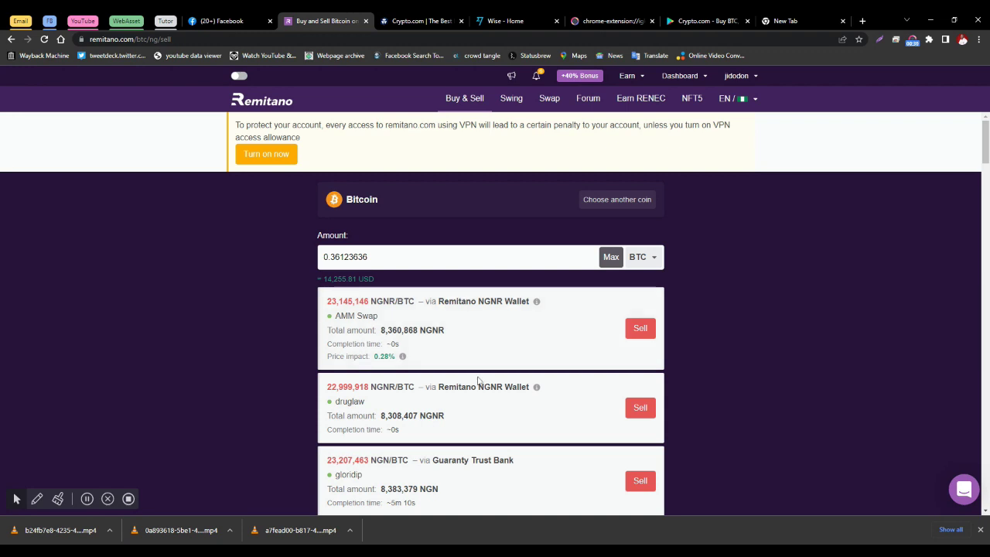
pyautogui.scroll(-2, 464, 431)
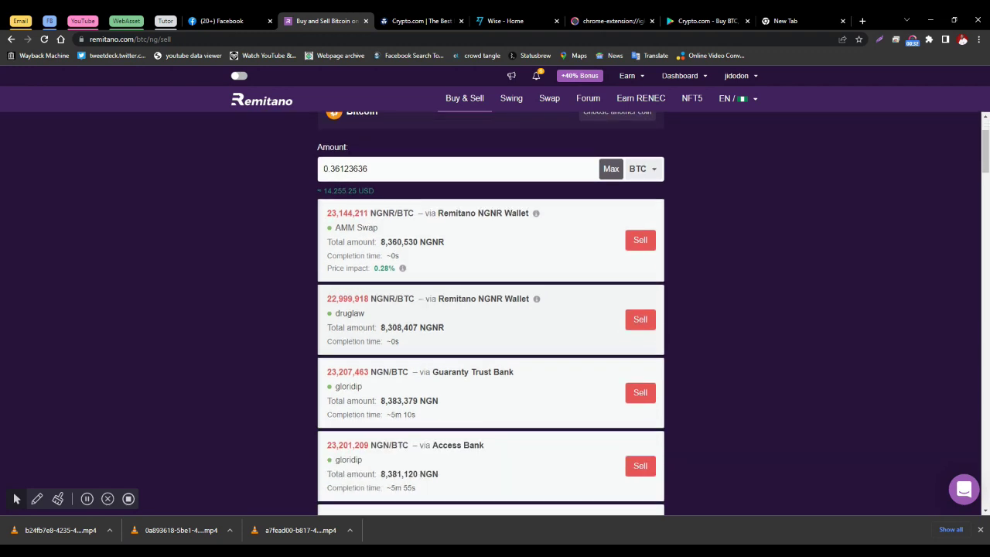